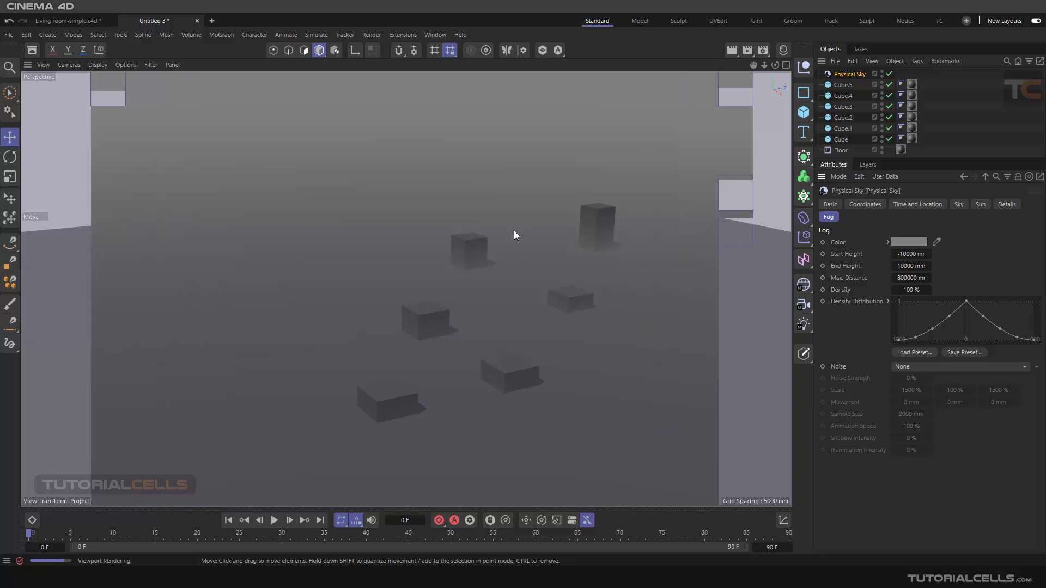
# Change the Physical Sky fog color to a light red, RGB 255, 141, 141, and render the view.
pyautogui.moveTo(512, 270)
pyautogui.keyDown('alt'); pyautogui.mouseDown()
pyautogui.moveTo(509, 289)
pyautogui.moveTo(534, 280)
pyautogui.mouseUp(); pyautogui.keyUp('alt')
pyautogui.click(907, 242)
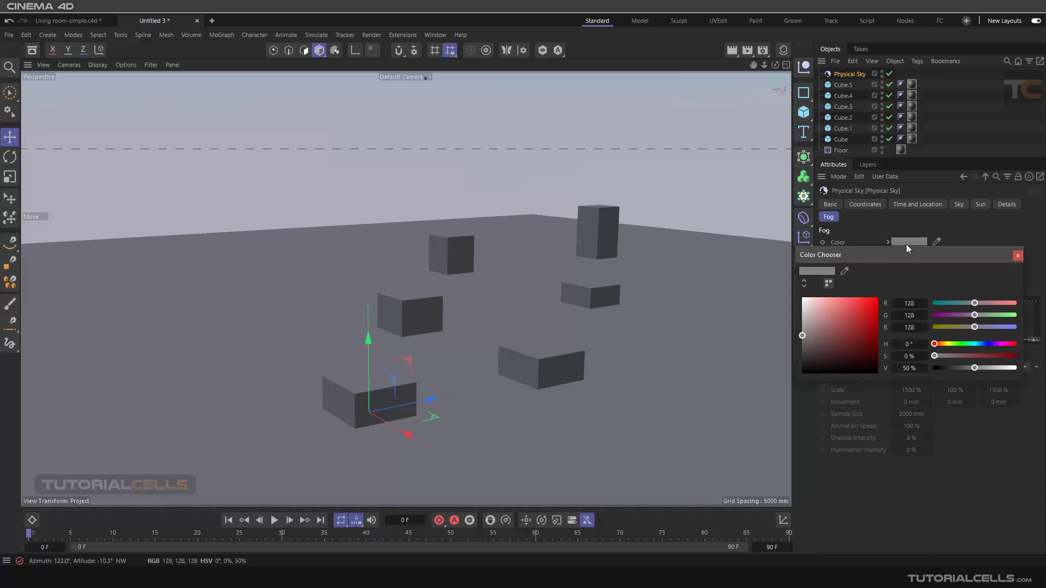
pyautogui.moveTo(844, 307); pyautogui.dragTo(836, 298)
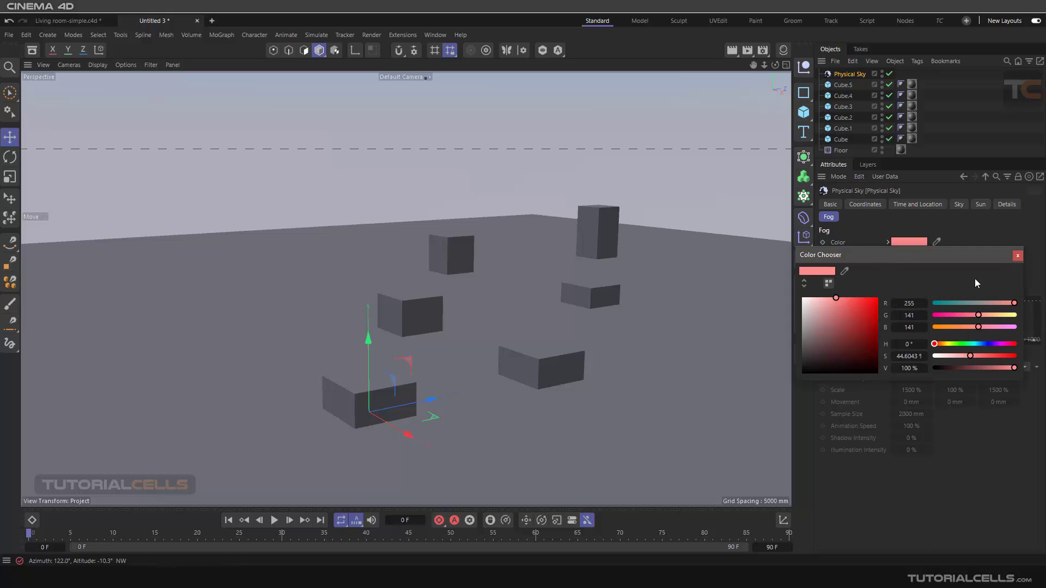
pyautogui.click(1018, 256)
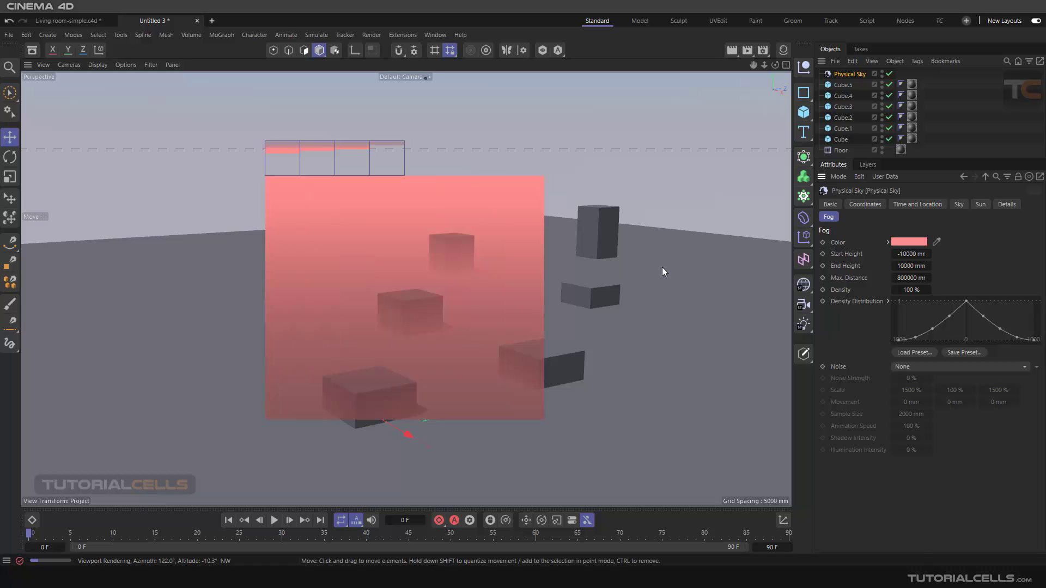
pyautogui.keyDown('alt'); pyautogui.moveTo(662, 267); pyautogui.dragTo(654, 272); pyautogui.keyUp('alt')
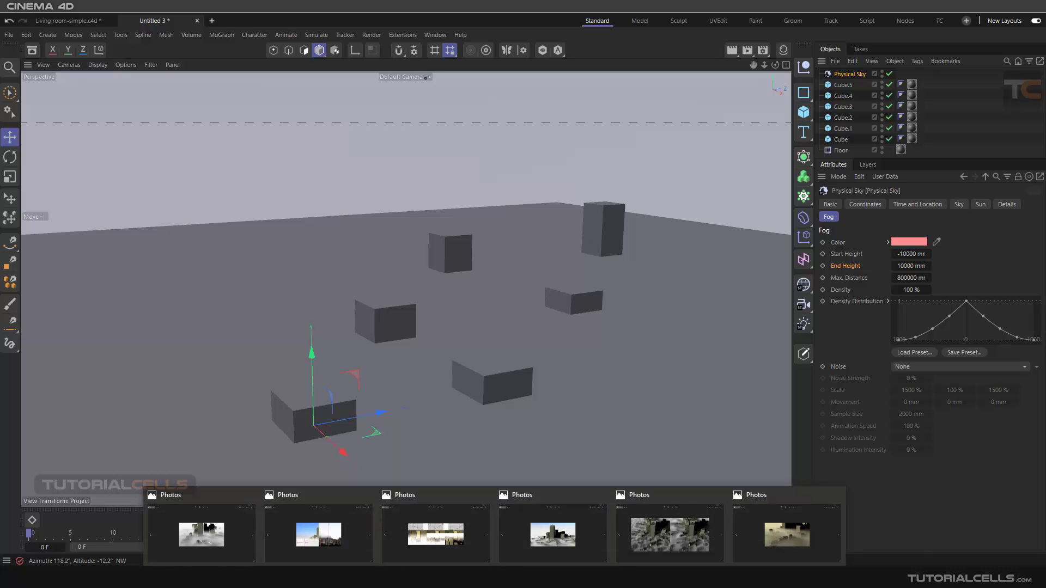
pyautogui.moveTo(342, 545)
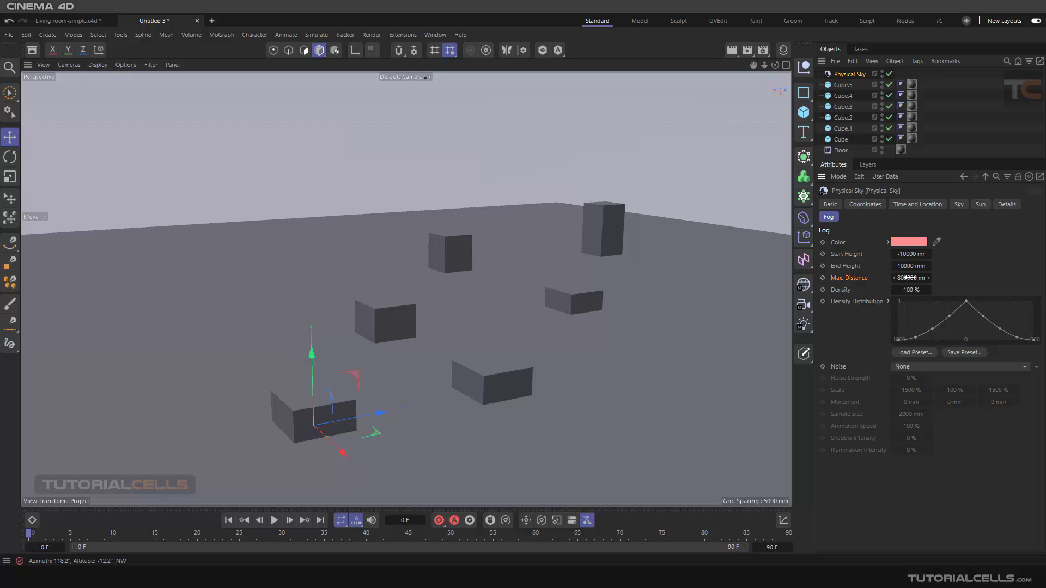
pyautogui.moveTo(906, 278); pyautogui.dragTo(903, 280)
pyautogui.click(906, 280)
pyautogui.press('Return')
# Switch to Photos and compare the reference fog renders, including the one contrasting start and end heights.
pyautogui.moveTo(516, 562)
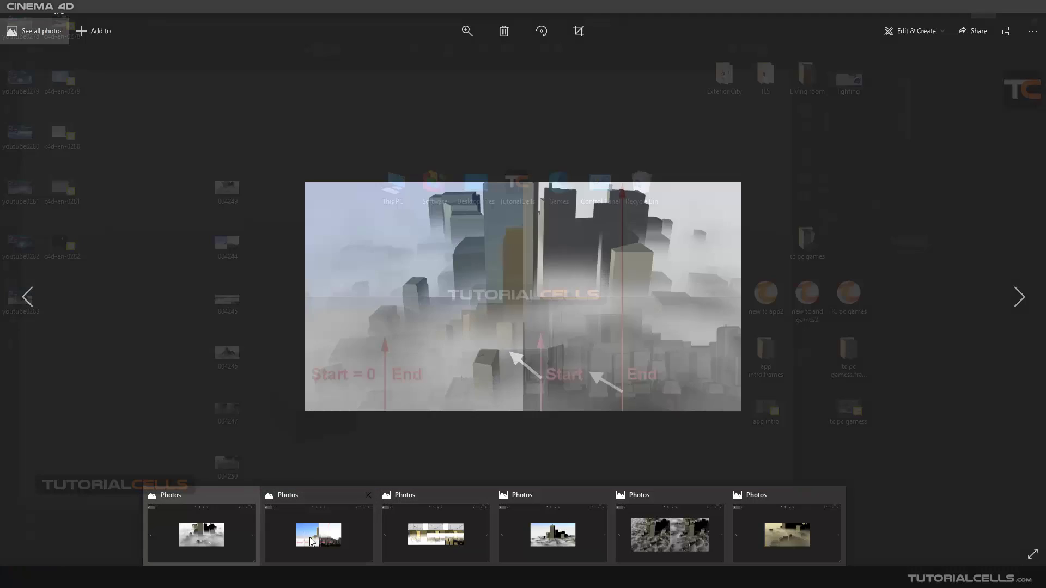
pyautogui.moveTo(530, 532)
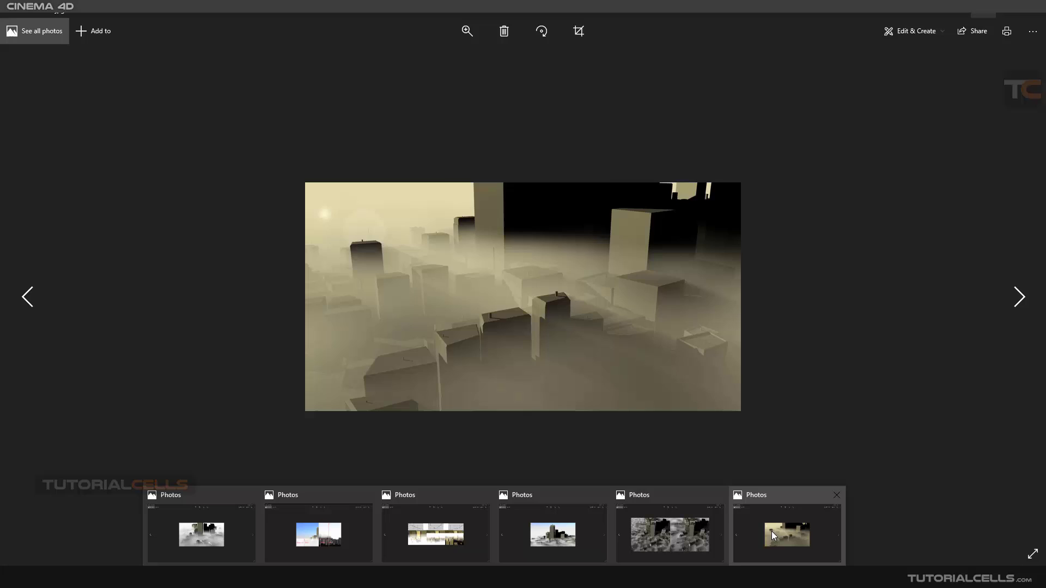
pyautogui.moveTo(631, 534)
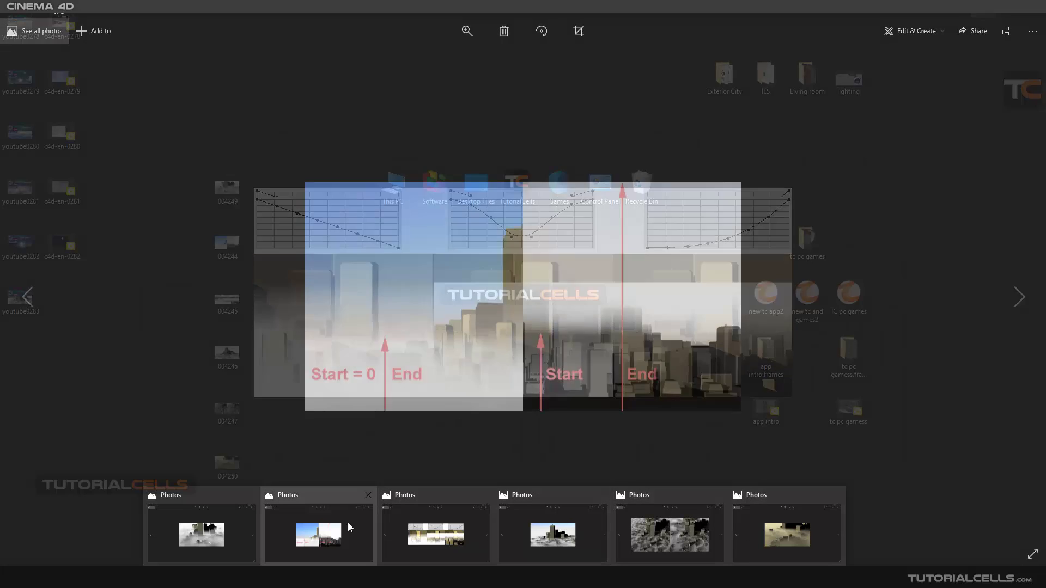
pyautogui.moveTo(217, 533)
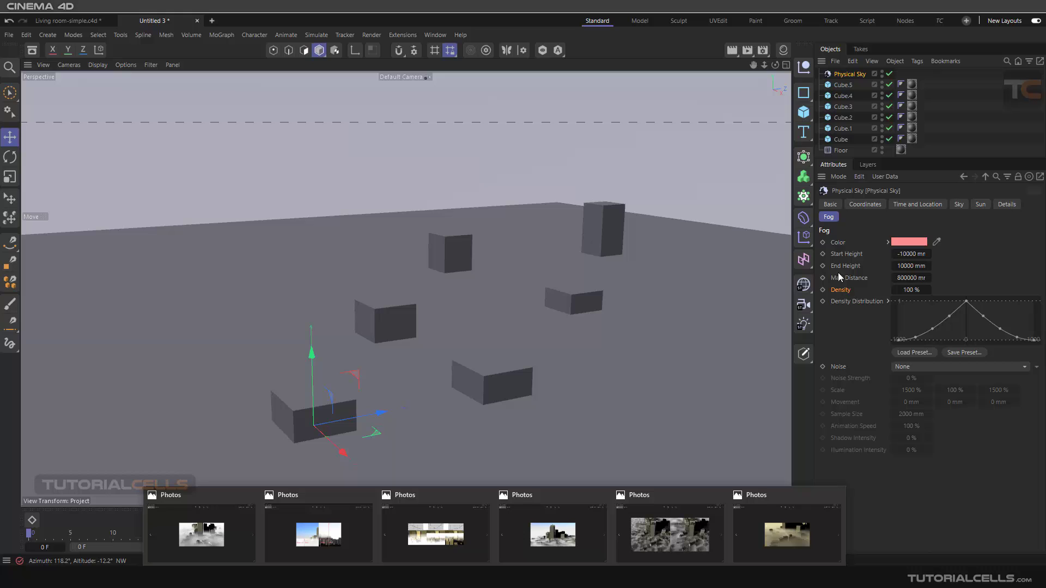
# Set the fog density to 10 % and render the view to check the thinner fog.
pyautogui.click(910, 290)
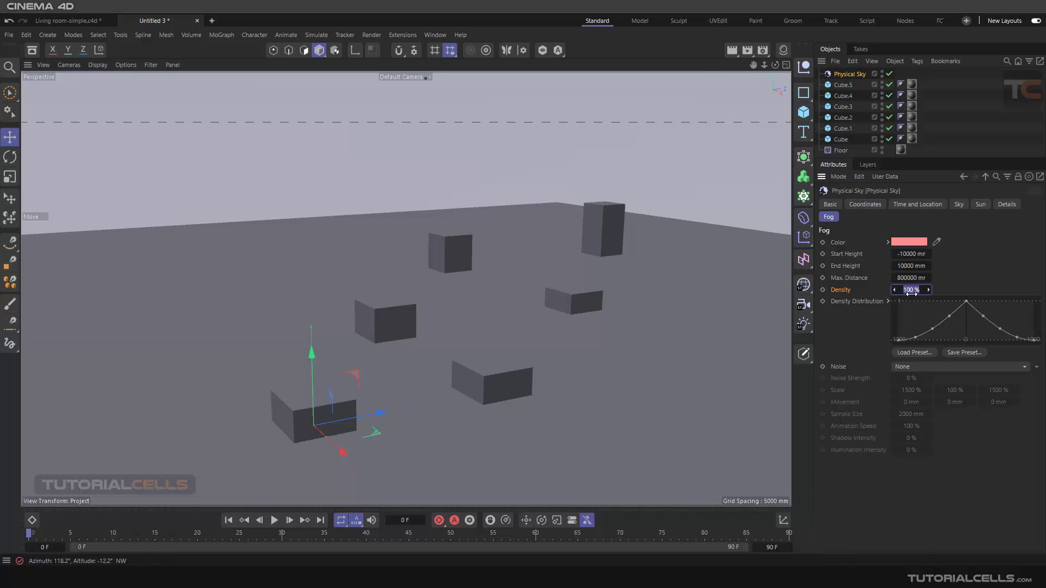
pyautogui.write('10')
pyautogui.press('Return')
pyautogui.click(728, 51)
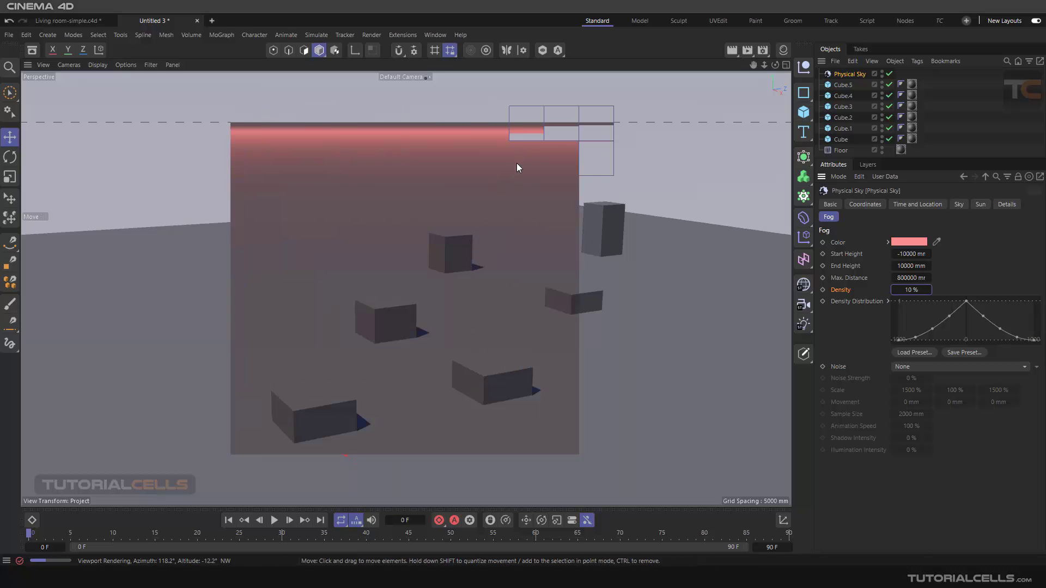
pyautogui.click(561, 171)
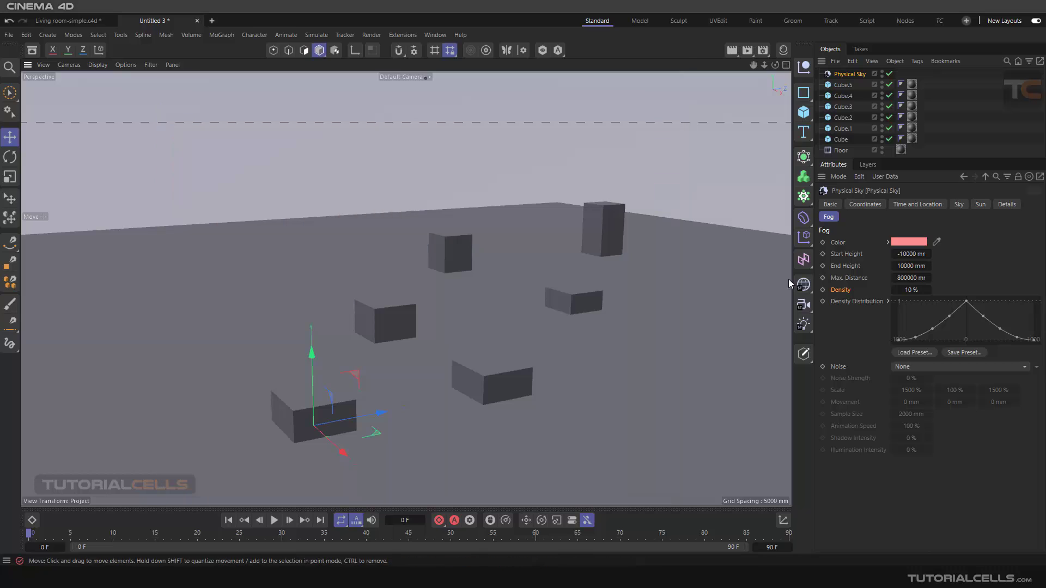
# Review the spline presets of the fog's density distribution curve and open the reference image comparing different curves.
pyautogui.click(838, 303)
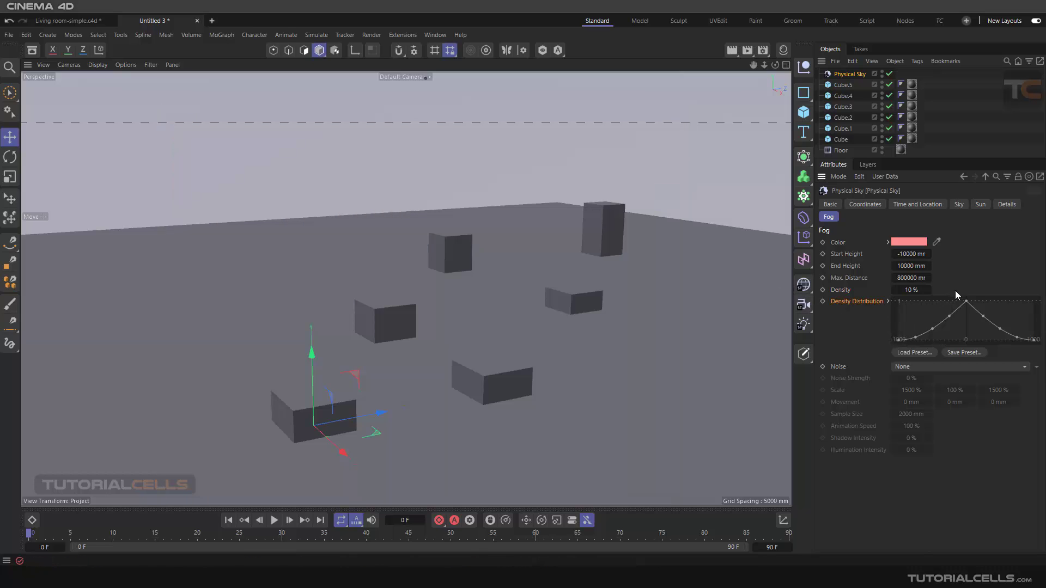
pyautogui.rightClick(977, 334)
pyautogui.click(1016, 276)
pyautogui.rightClick(953, 321)
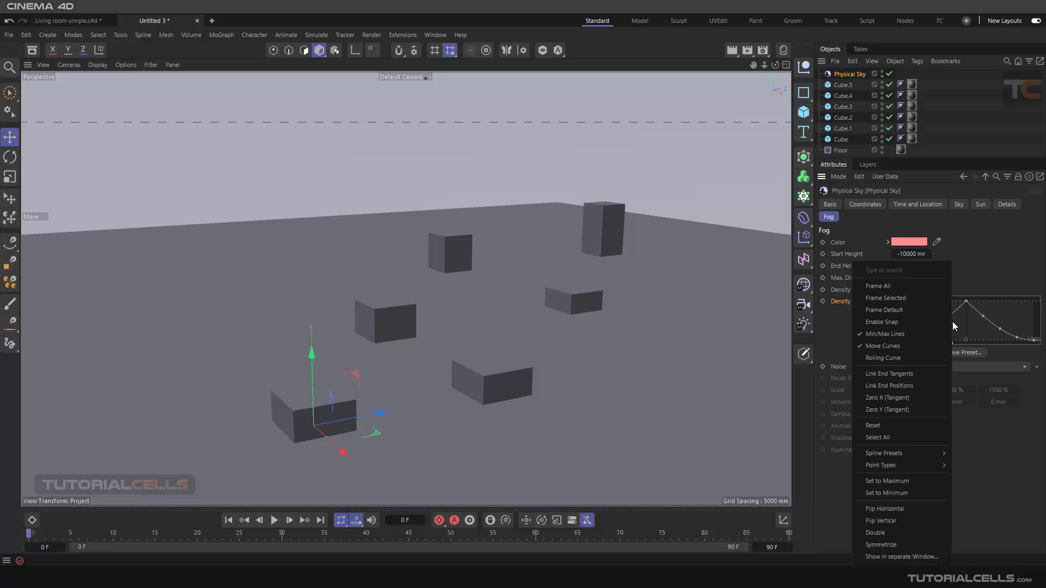
pyautogui.moveTo(903, 466)
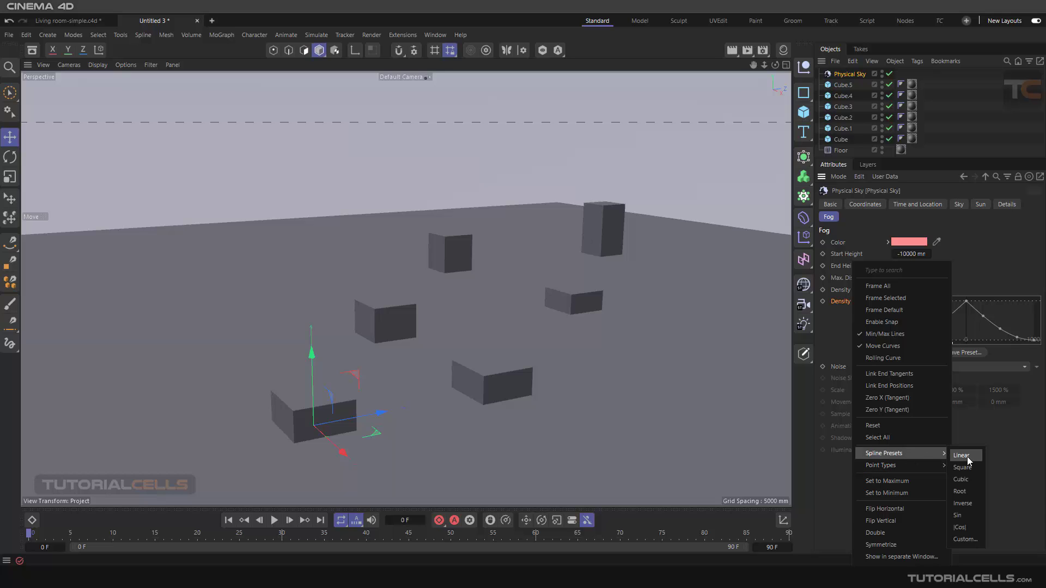
pyautogui.click(1005, 487)
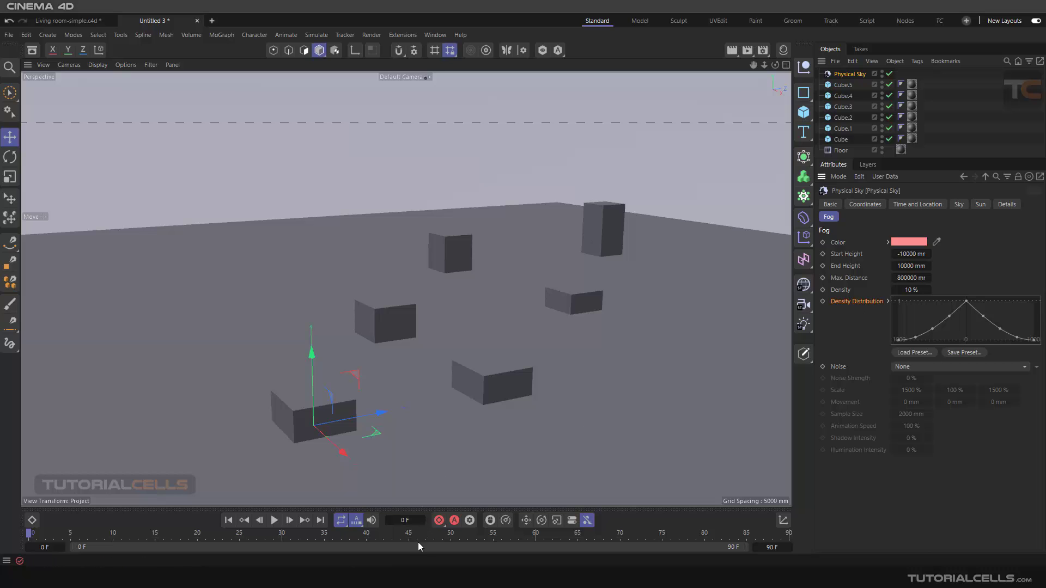
pyautogui.moveTo(494, 578)
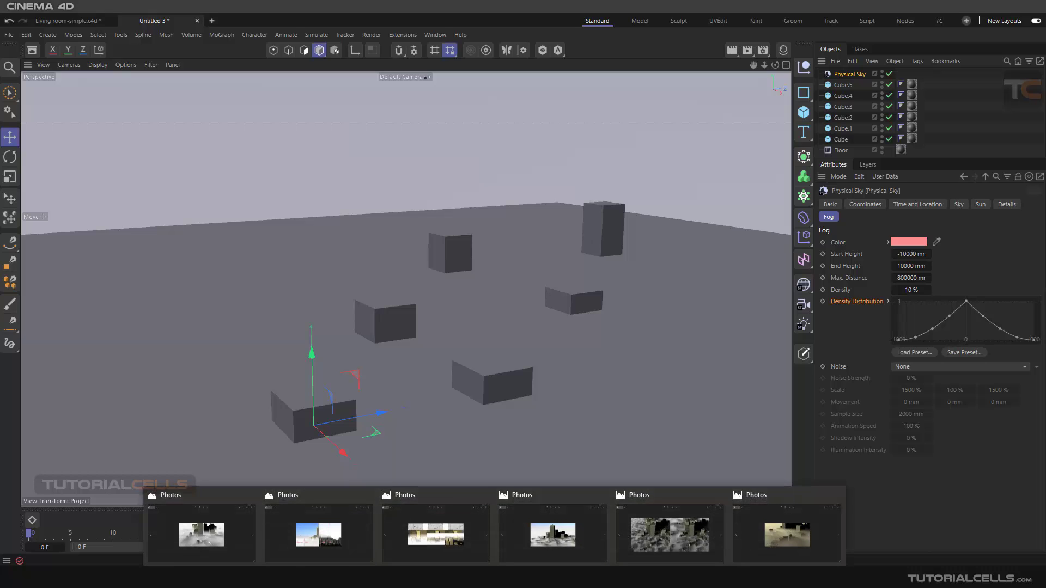
pyautogui.click(444, 541)
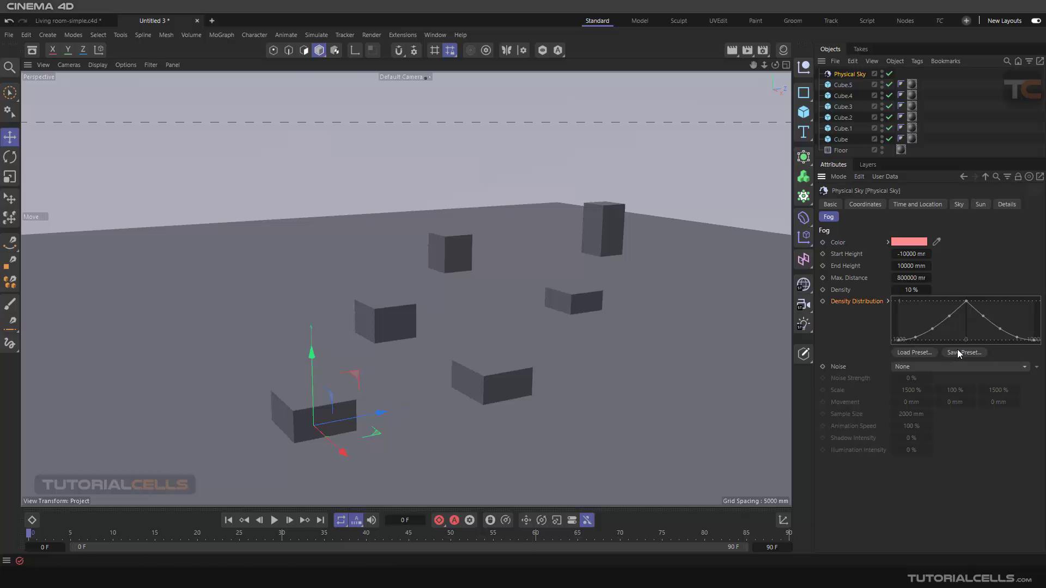
# Apply Naki noise at 50 % strength to the fog, with 100 % density, and render the view.
pyautogui.click(898, 367)
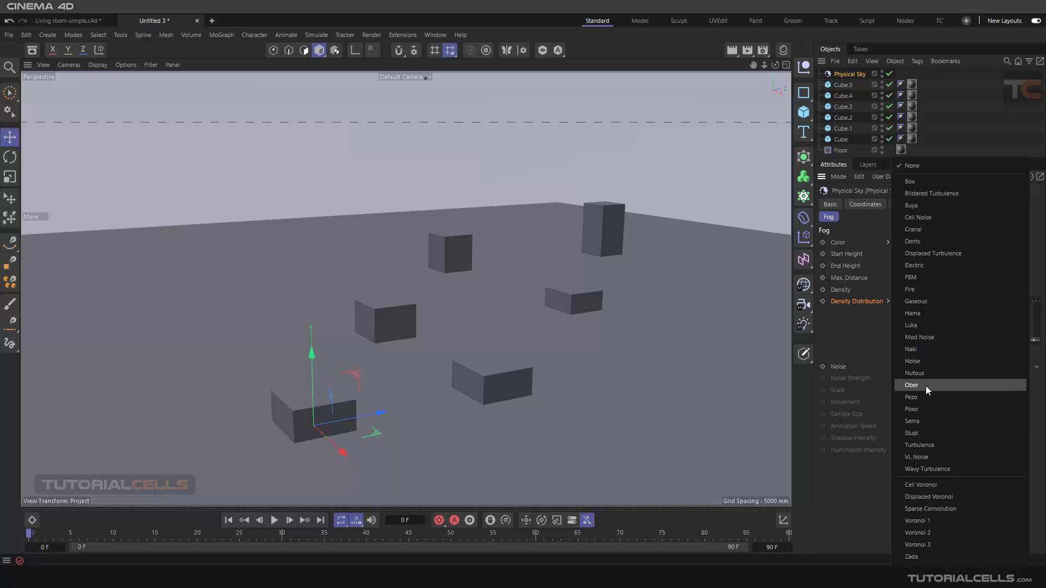
pyautogui.click(924, 349)
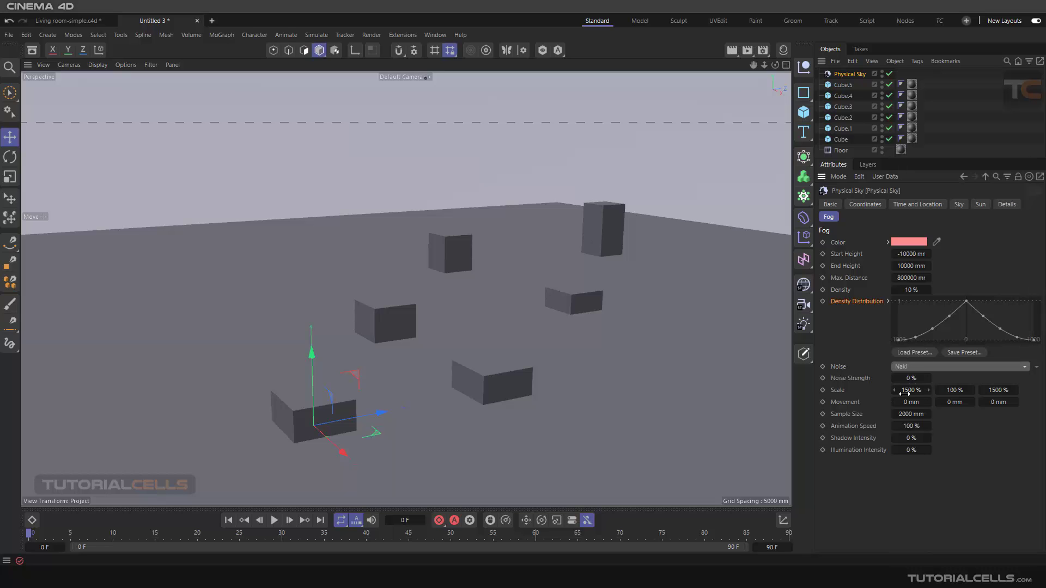
pyautogui.moveTo(908, 378); pyautogui.dragTo(912, 378)
pyautogui.click(845, 380)
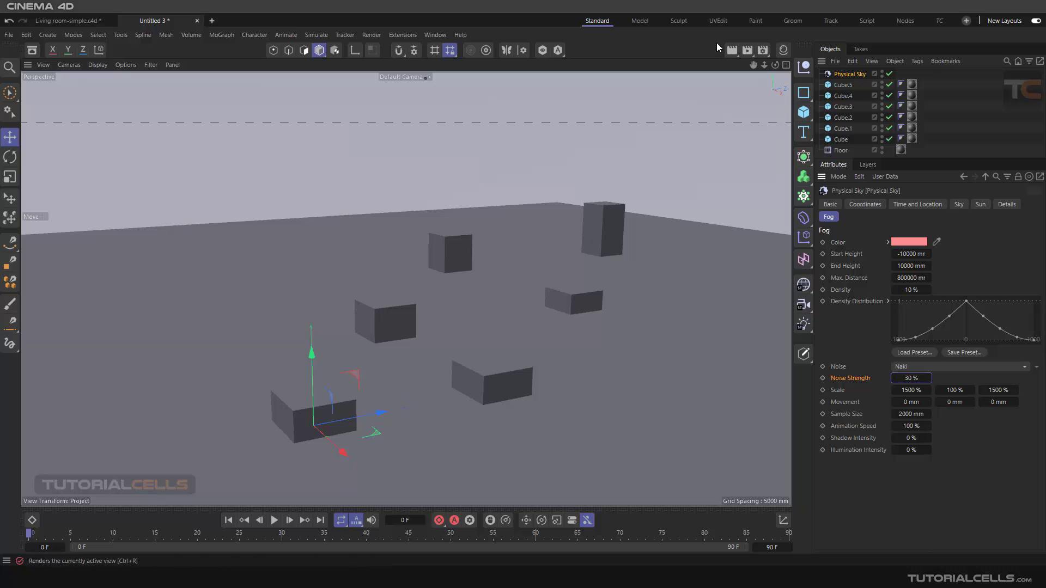
pyautogui.moveTo(911, 377); pyautogui.dragTo(921, 378)
pyautogui.hotkey('ctrl', 'r')
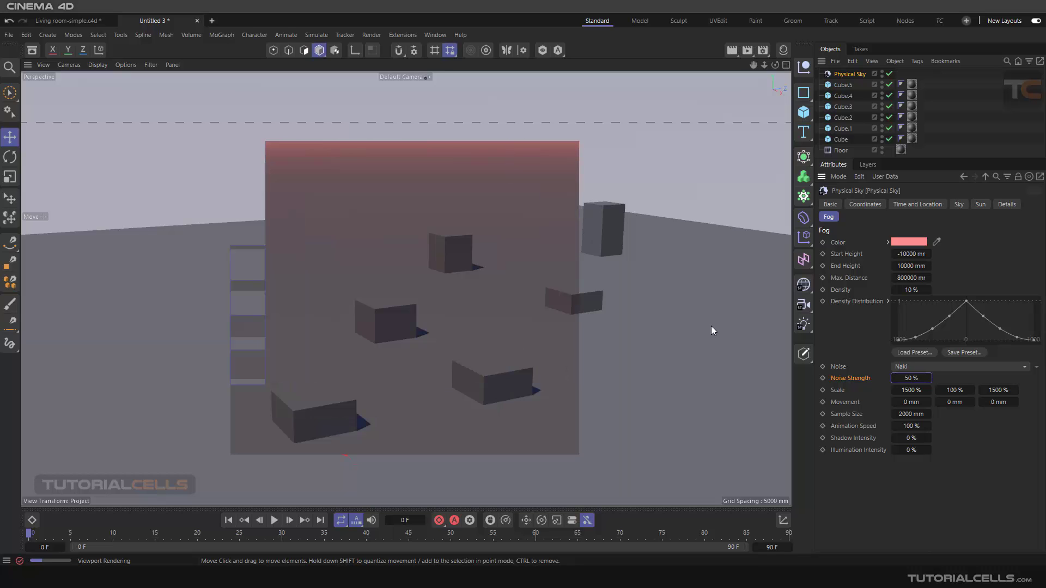
pyautogui.moveTo(927, 289); pyautogui.dragTo(919, 283)
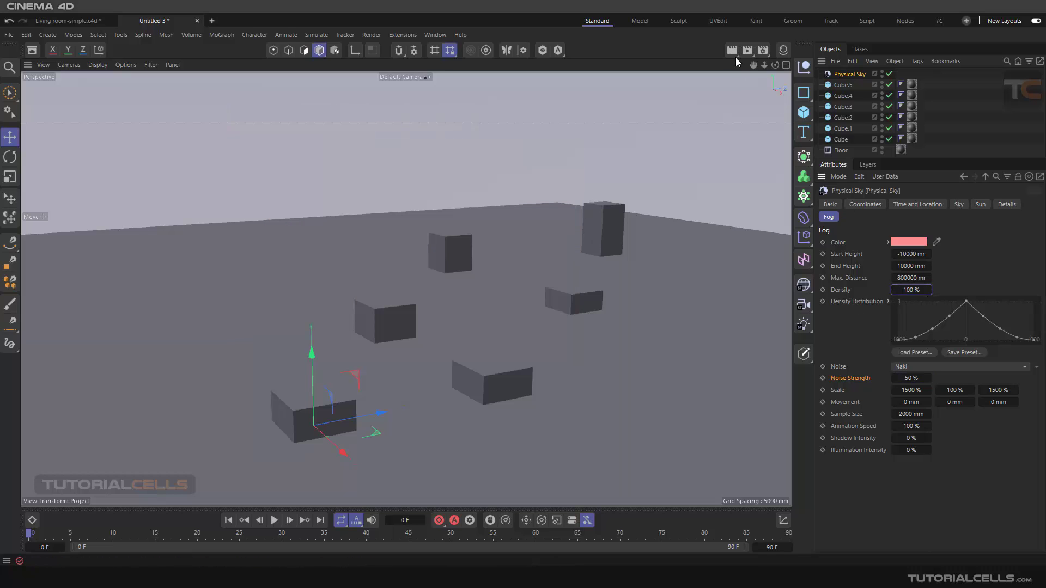
pyautogui.hotkey('ctrl', 'r')
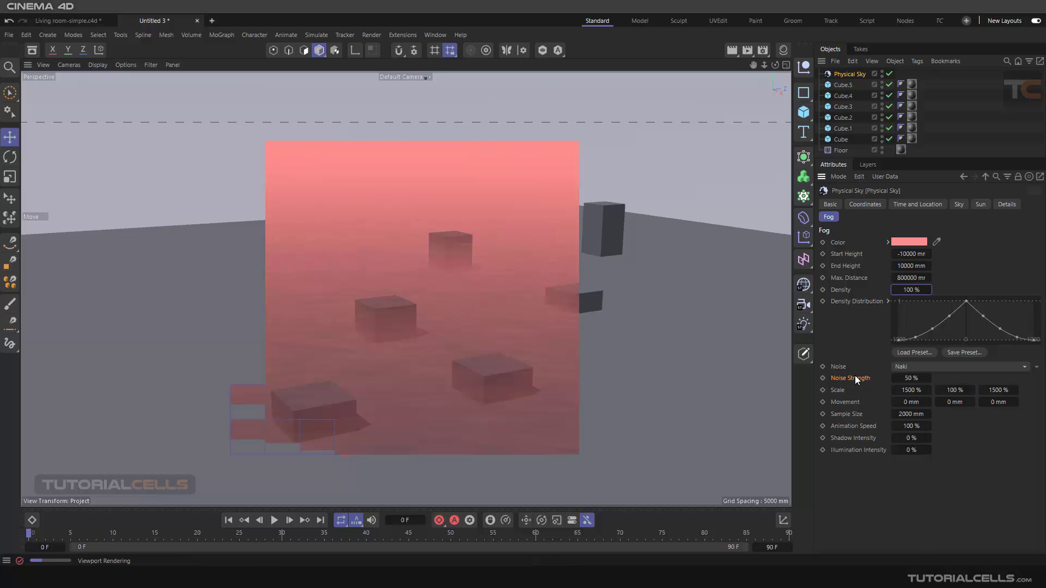
# Look through the preview thumbnails of the fog noise types and return to the Physical Sky fog settings.
pyautogui.click(1036, 370)
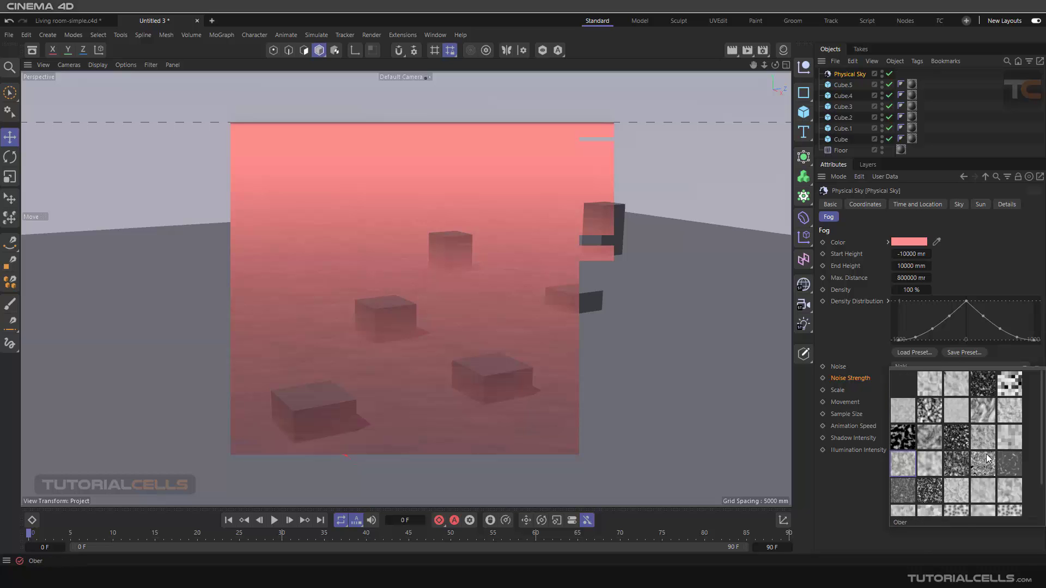
pyautogui.scroll(-3, 976, 453)
pyautogui.click(864, 481)
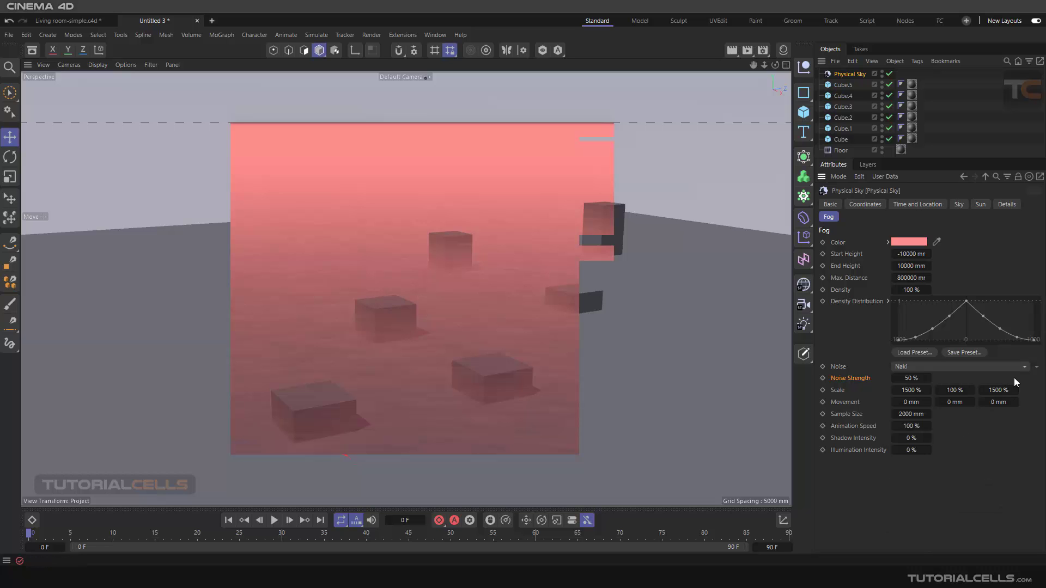
pyautogui.click(1037, 368)
pyautogui.click(847, 495)
pyautogui.click(703, 353)
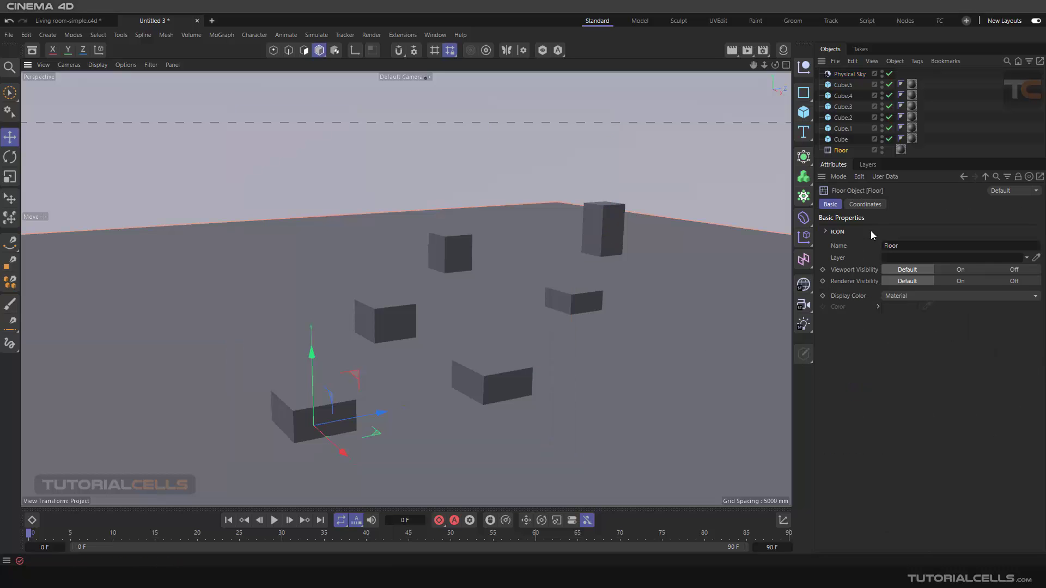
pyautogui.click(846, 74)
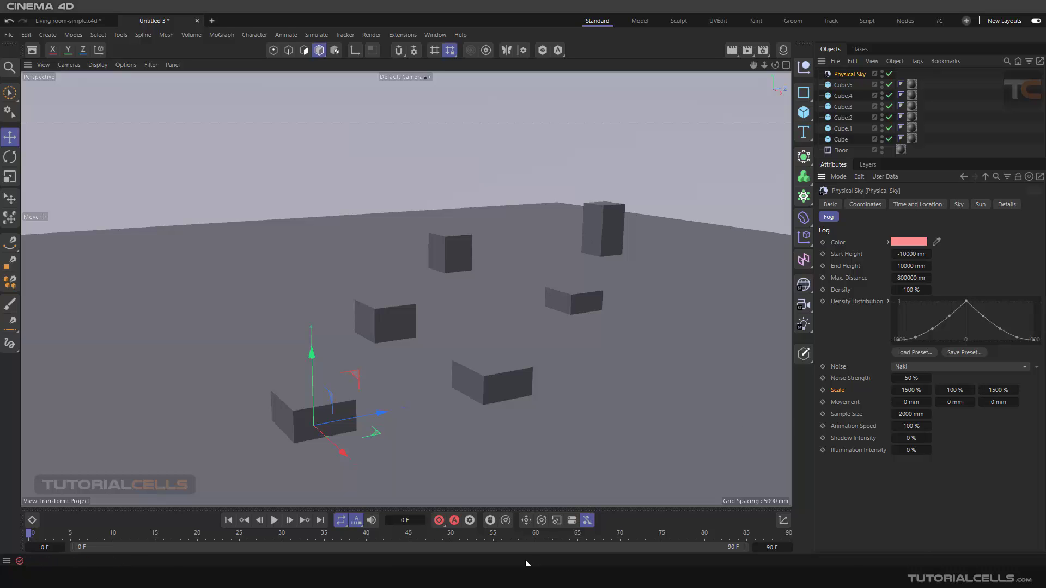
# View the city fog reference image and the side-by-side noise comparison in Photos, and return to Cinema 4D.
pyautogui.moveTo(526, 565)
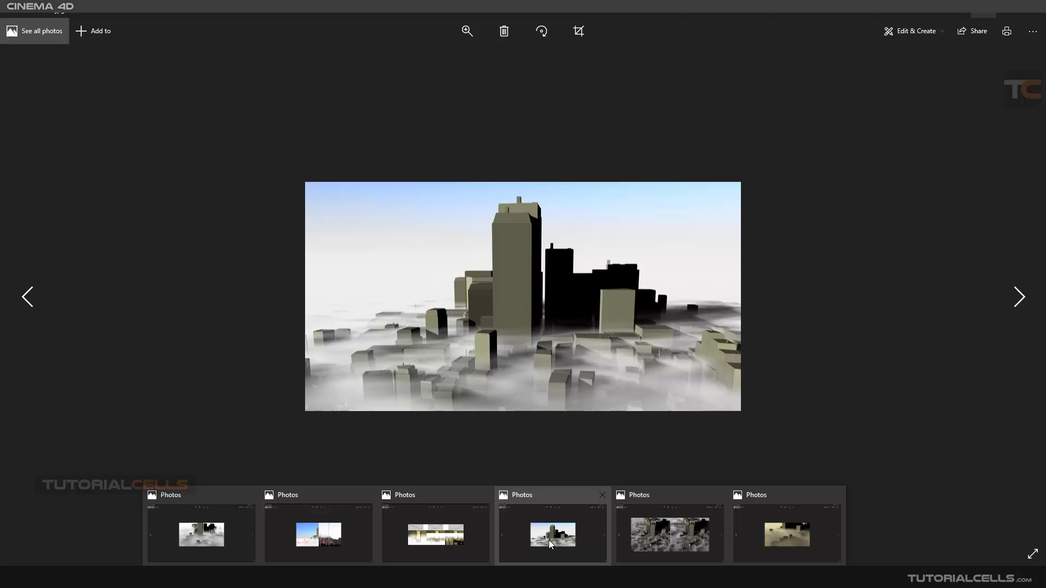
pyautogui.click(548, 540)
pyautogui.click(656, 538)
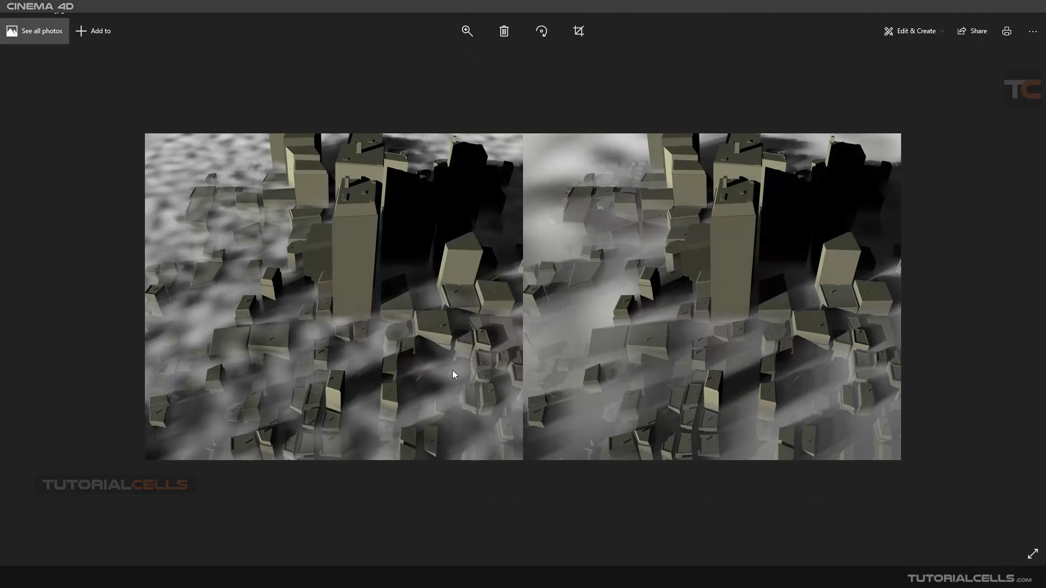
pyautogui.click(414, 578)
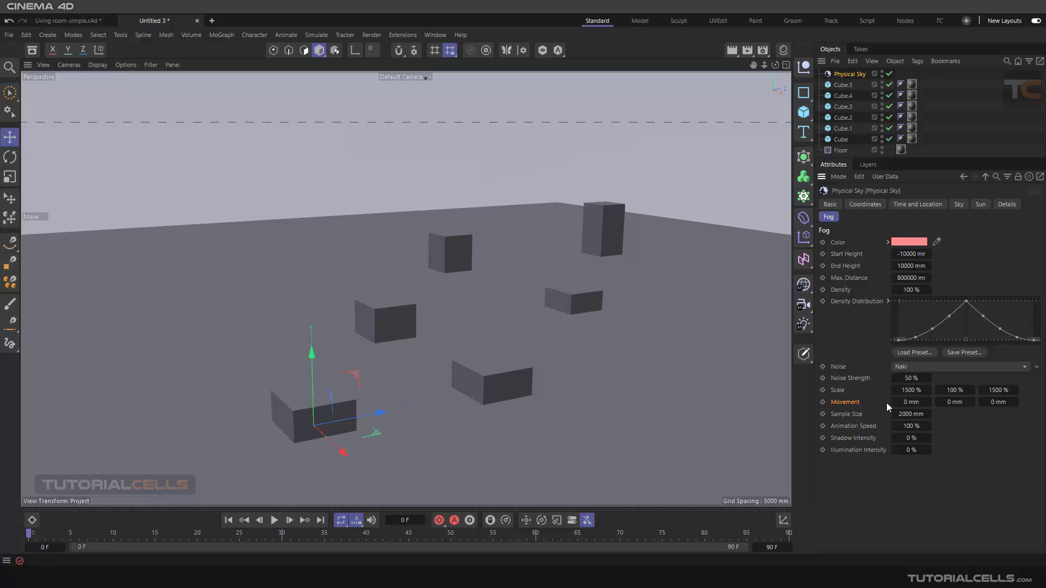
# Set the fog noise movement to 53 mm in X and 57 mm in Z.
pyautogui.moveTo(903, 403); pyautogui.dragTo(894, 410)
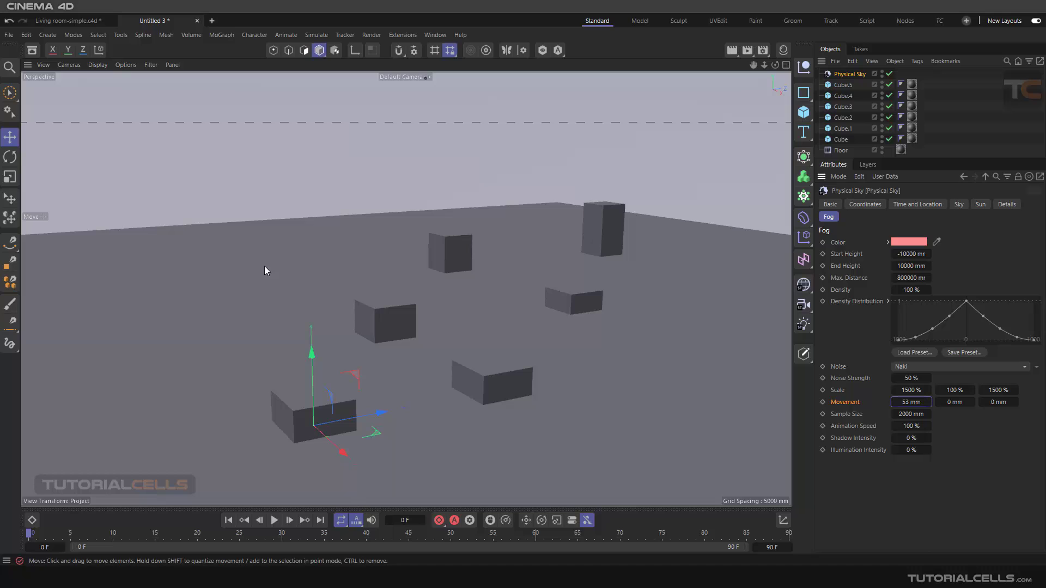
pyautogui.click(846, 432)
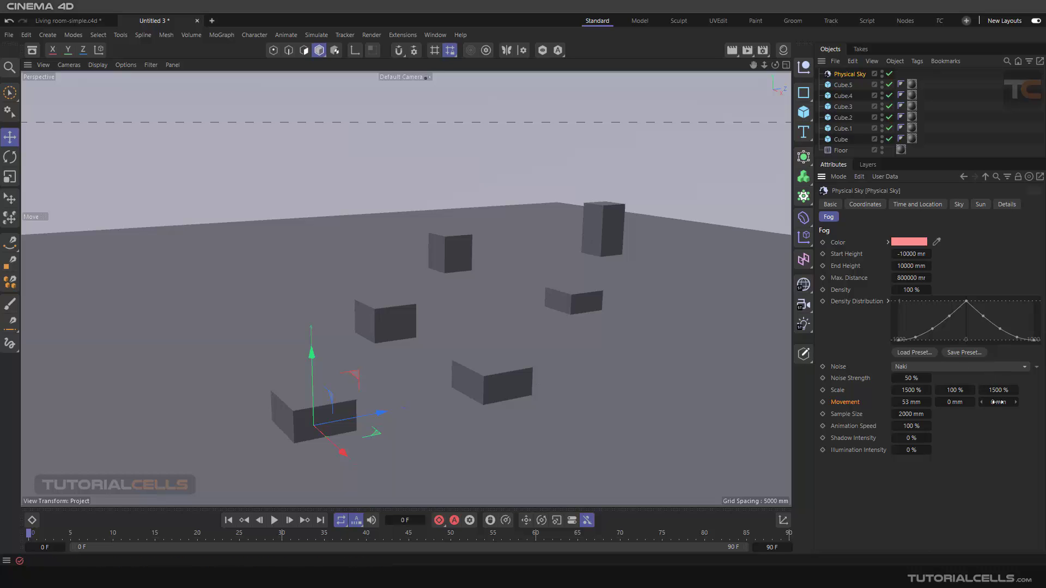
pyautogui.moveTo(997, 402); pyautogui.dragTo(1009, 402)
pyautogui.moveTo(997, 405); pyautogui.dragTo(1017, 405)
# Open the yellowish city fog reference image in Photos to examine the shadows in the fog.
pyautogui.moveTo(494, 579)
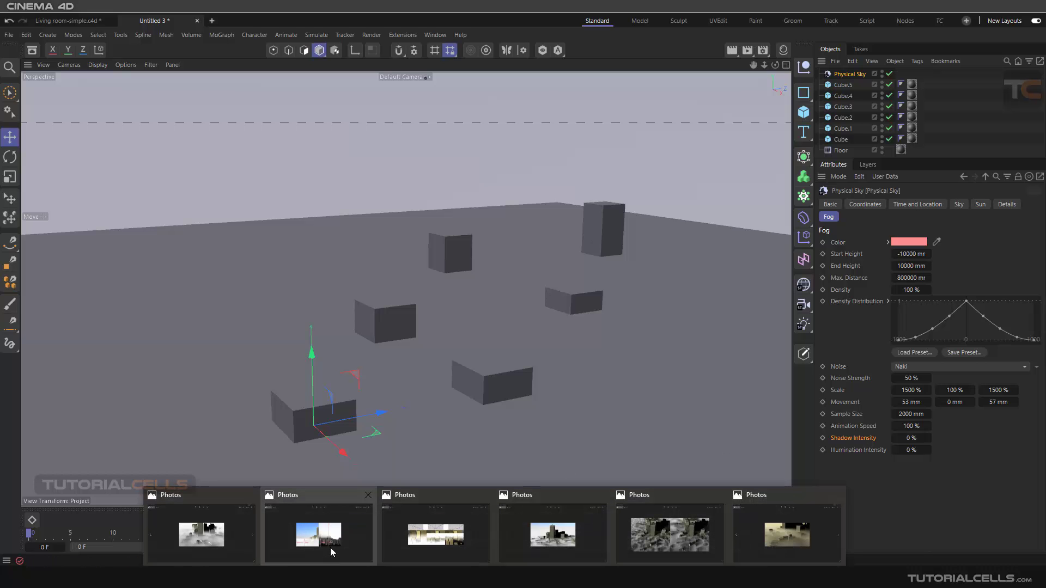
pyautogui.click(769, 539)
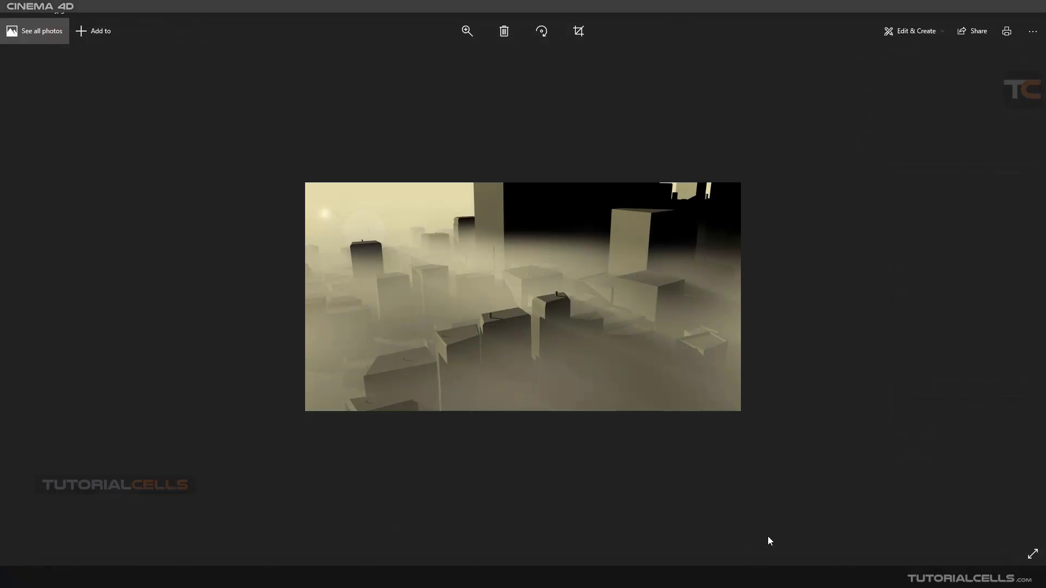
# View the grey, yellowish and cloud-surrounded city fog reference images in Photos, and return to Cinema 4D.
pyautogui.moveTo(494, 577)
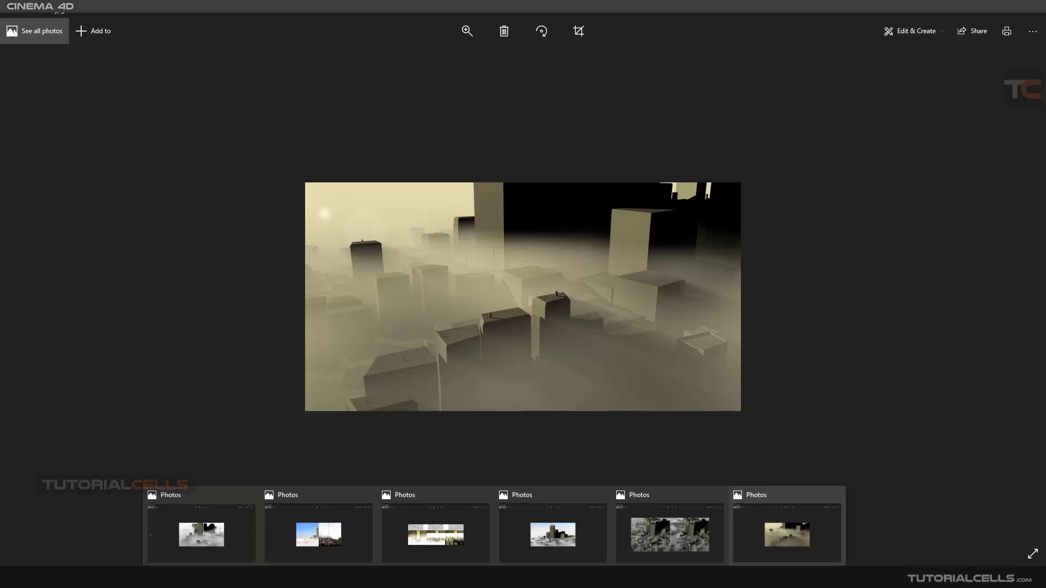
pyautogui.click(217, 538)
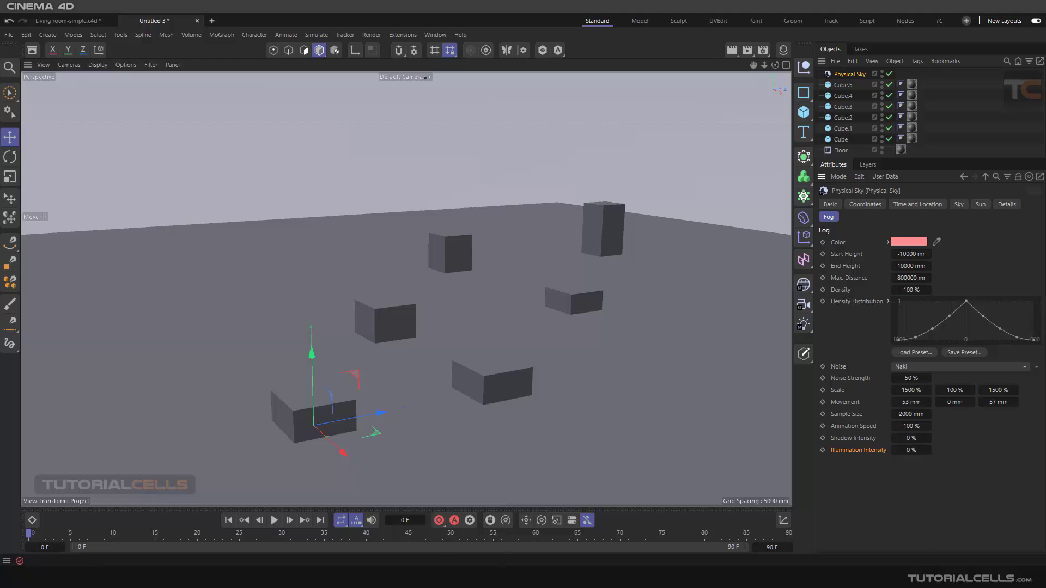
pyautogui.click(495, 577)
pyautogui.click(765, 536)
pyautogui.click(784, 547)
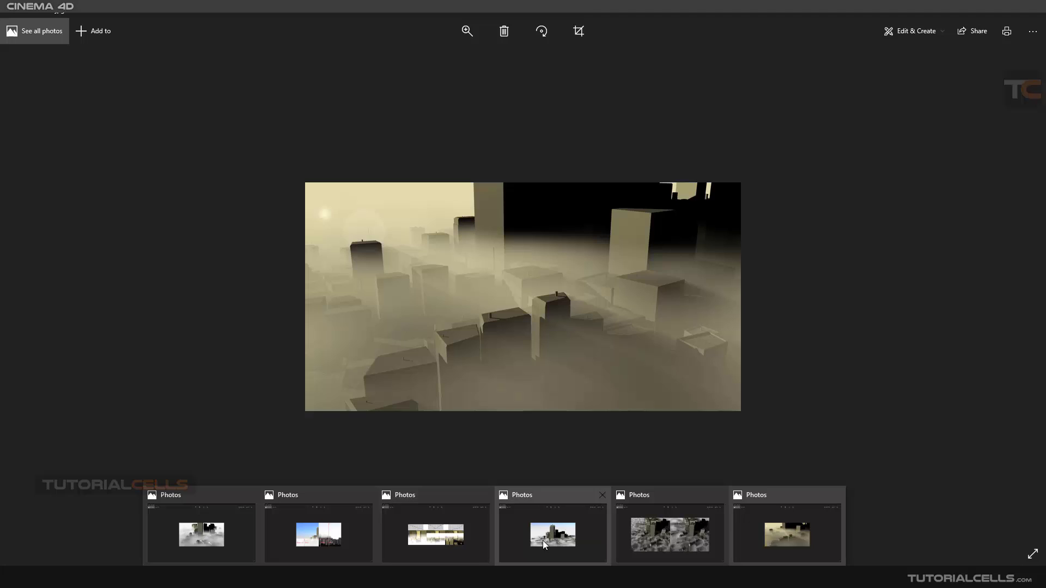
pyautogui.click(543, 540)
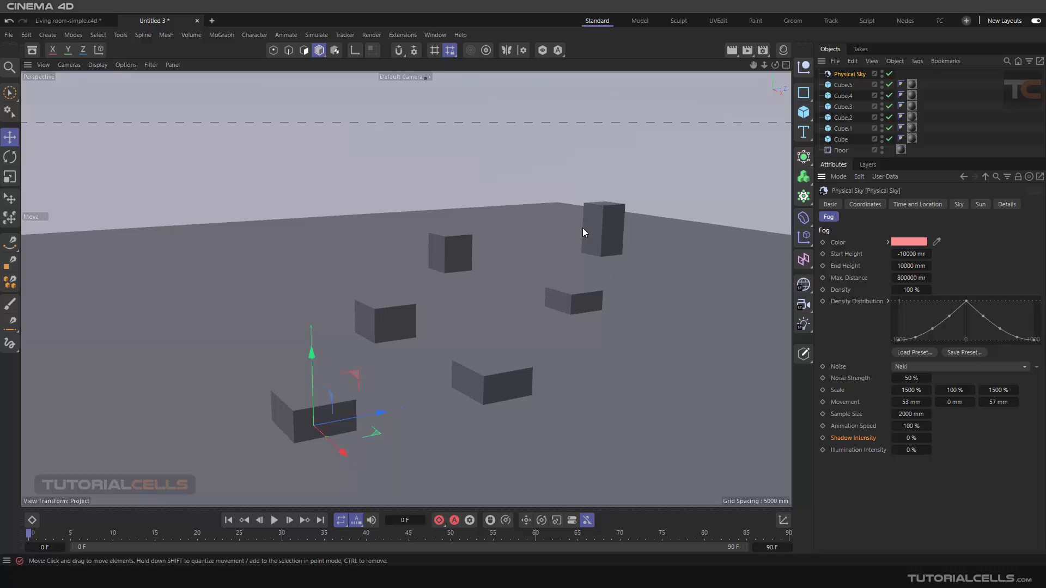
# Set the fog's shadow intensity to 46 %, noise strength to 0 % and illumination intensity to 65 %.
pyautogui.moveTo(908, 436); pyautogui.dragTo(918, 415)
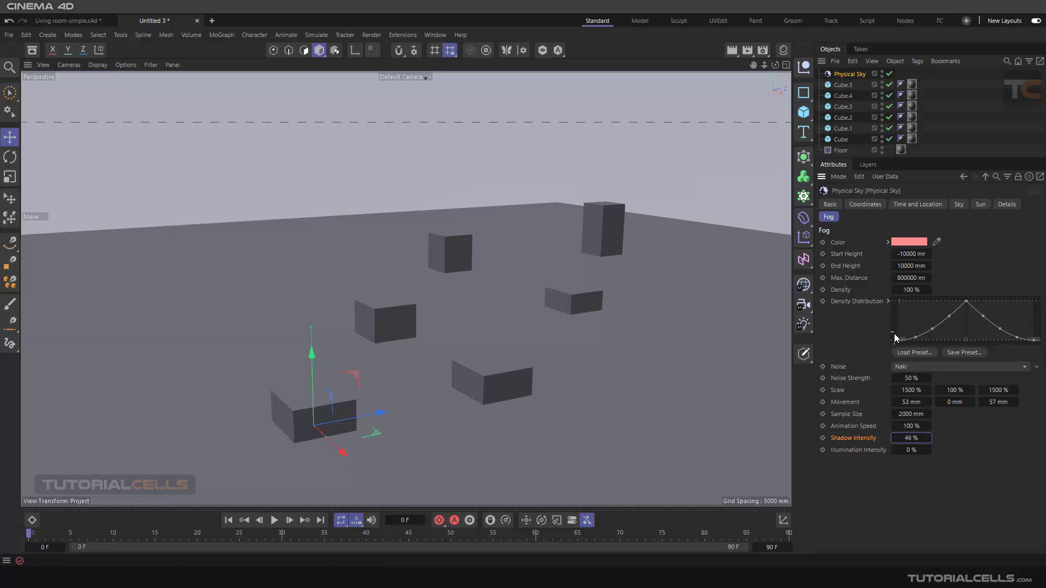
pyautogui.rightClick(928, 380)
pyautogui.moveTo(920, 451); pyautogui.dragTo(940, 447)
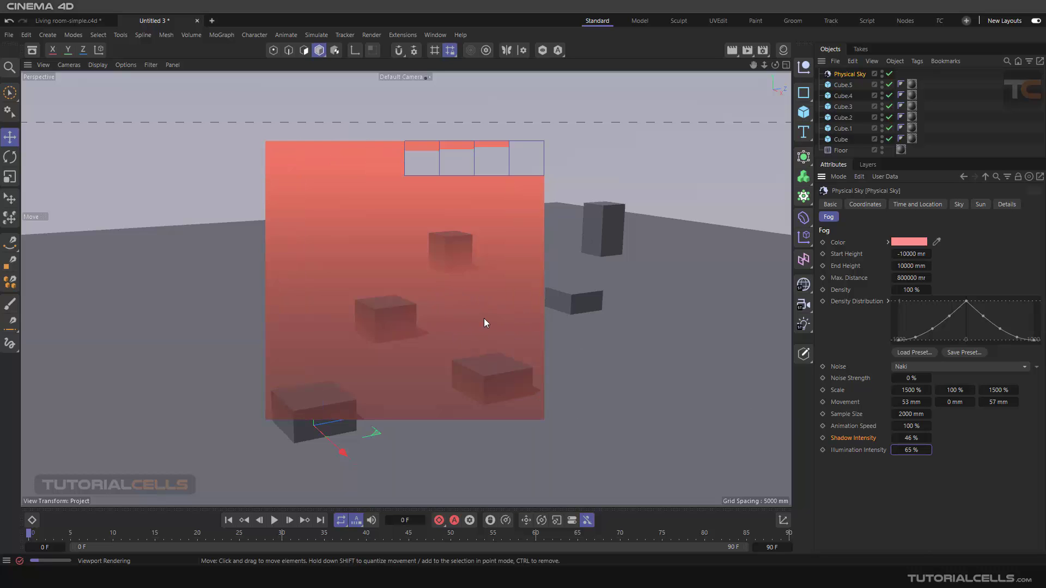
# Set the Physical Sky's time of day to 14:00:00.
pyautogui.keyDown('alt'); pyautogui.moveTo(492, 334); pyautogui.dragTo(390, 294); pyautogui.keyUp('alt')
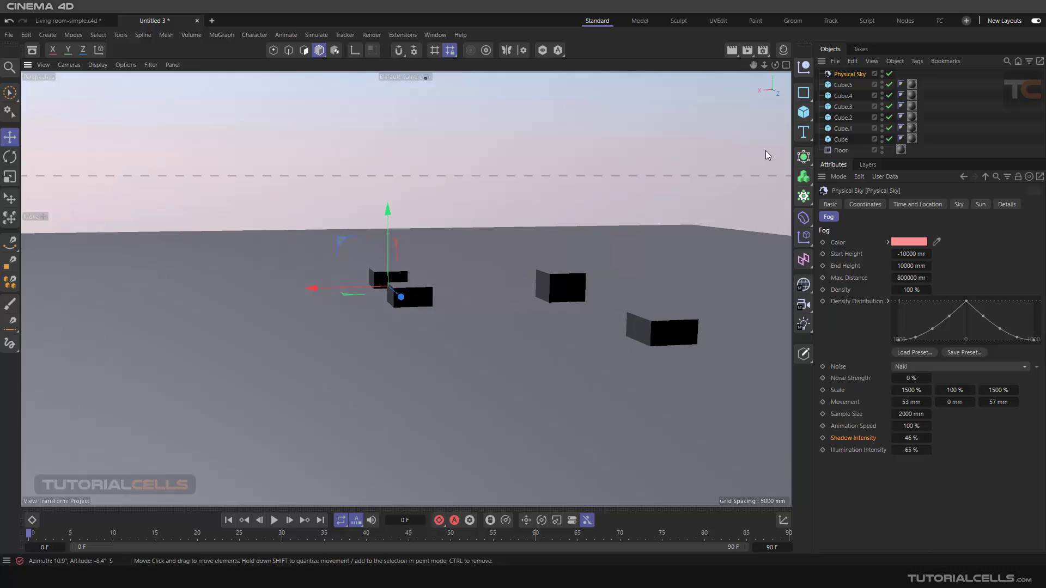
pyautogui.click(918, 204)
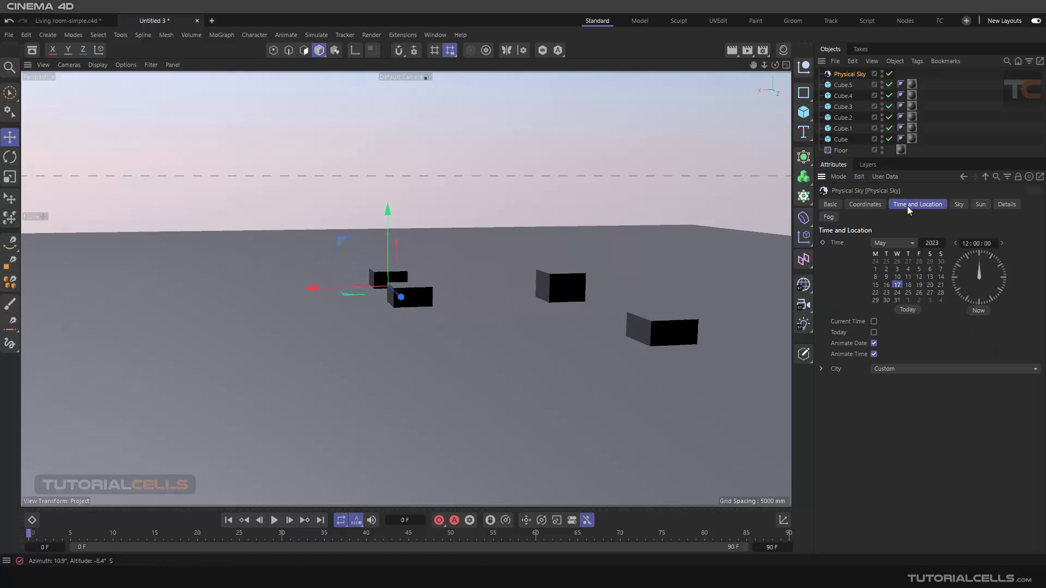
pyautogui.click(1003, 243)
pyautogui.click(1002, 244)
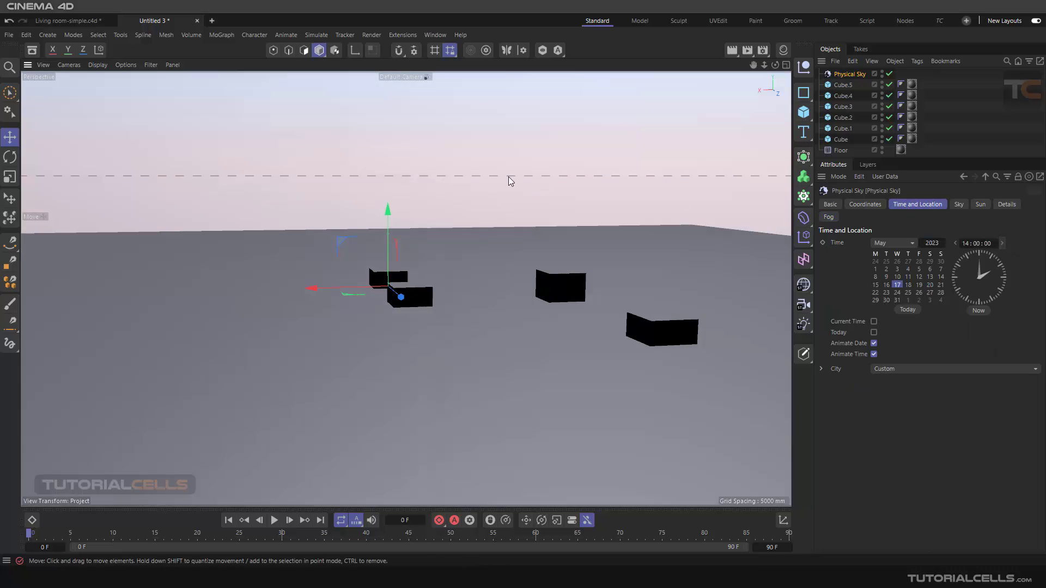
# Lower the floor vertically to expose more of the cubes' sides, and reselect the Physical Sky.
pyautogui.keyDown('alt'); pyautogui.moveTo(508, 178); pyautogui.dragTo(427, 204); pyautogui.keyUp('alt')
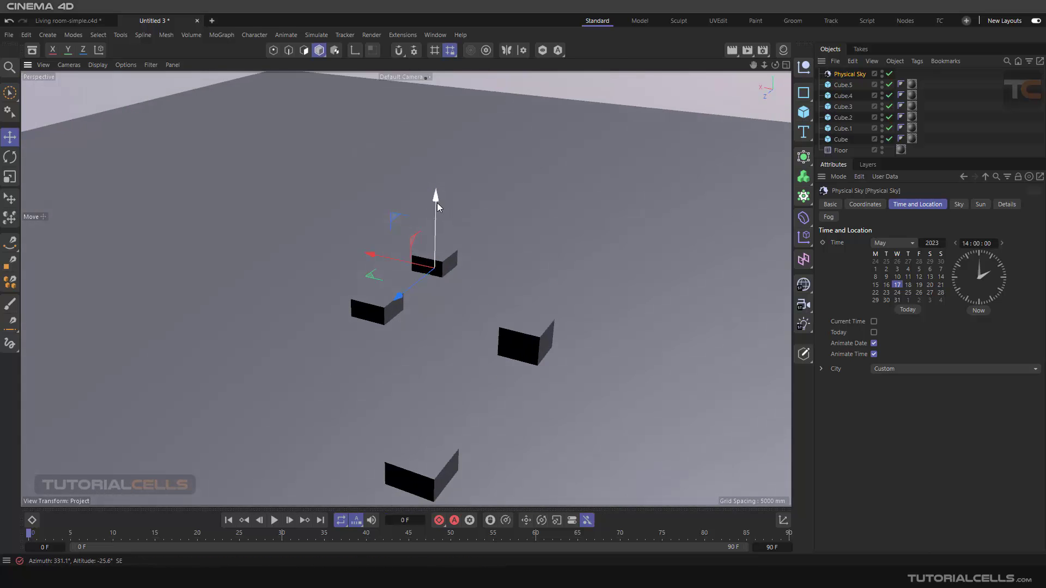
pyautogui.moveTo(437, 203); pyautogui.dragTo(437, 247)
pyautogui.click(841, 151)
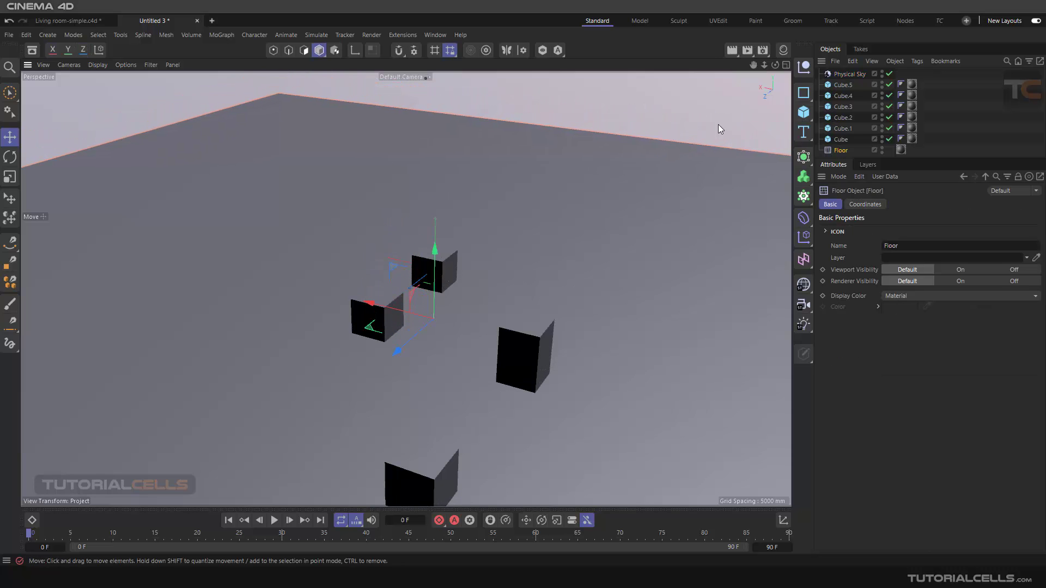
pyautogui.click(843, 75)
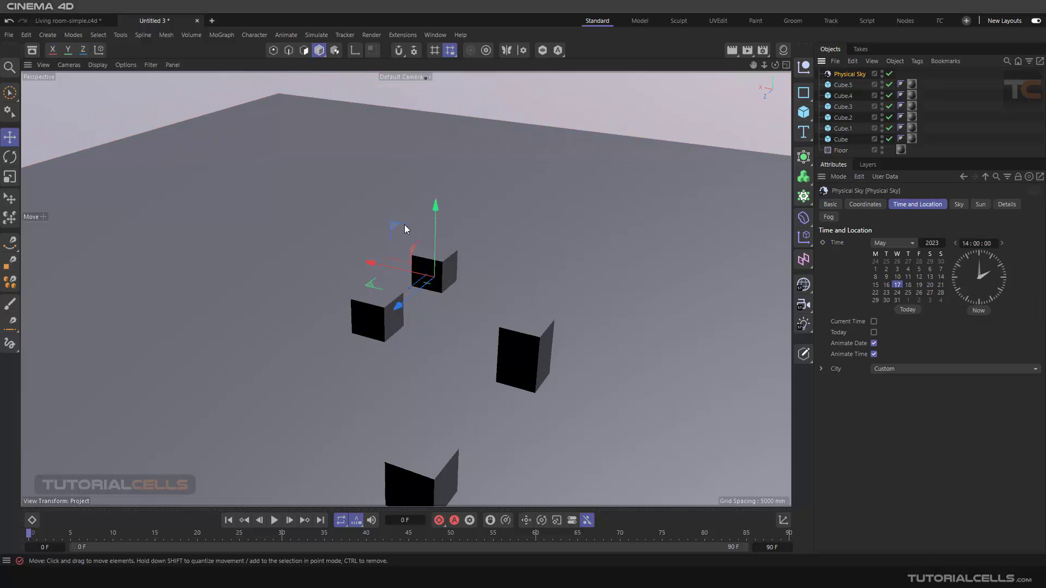
# Move the cube named Cube along its Z axis to a new place on the floor.
pyautogui.scroll(6, 407, 230)
pyautogui.keyDown('alt'); pyautogui.moveTo(490, 309); pyautogui.dragTo(384, 323); pyautogui.keyUp('alt')
pyautogui.click(493, 329)
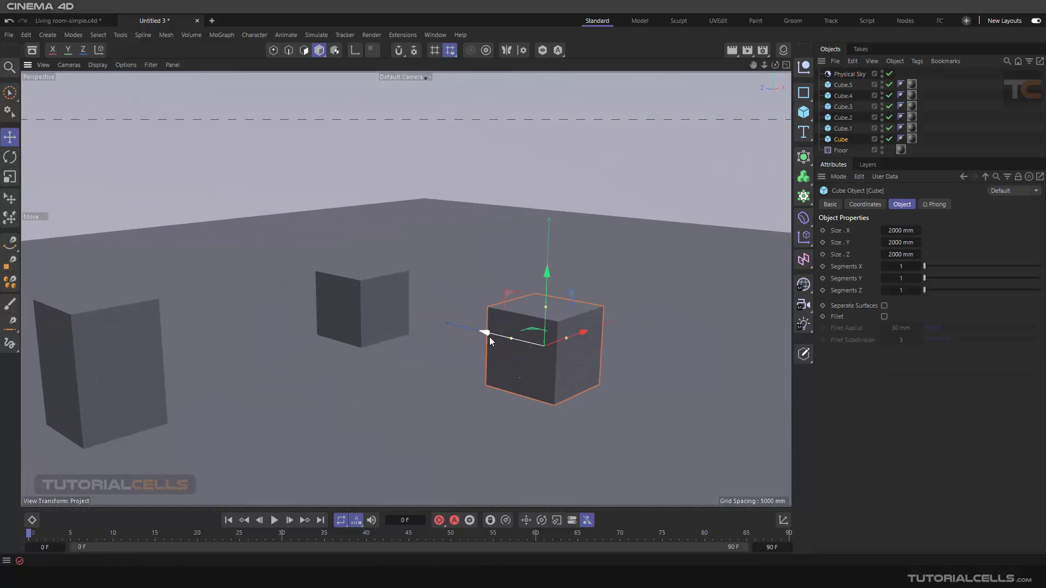
pyautogui.moveTo(489, 336); pyautogui.dragTo(620, 390)
# Render the viewport from a close, low angle on the two nearest cubes to examine their shadows in the fog.
pyautogui.scroll(3, 544, 344)
pyautogui.keyDown('alt'); pyautogui.moveTo(545, 343); pyautogui.dragTo(700, 403); pyautogui.keyUp('alt')
pyautogui.keyDown('alt'); pyautogui.moveTo(701, 403); pyautogui.dragTo(427, 319, button='middle'); pyautogui.keyUp('alt')
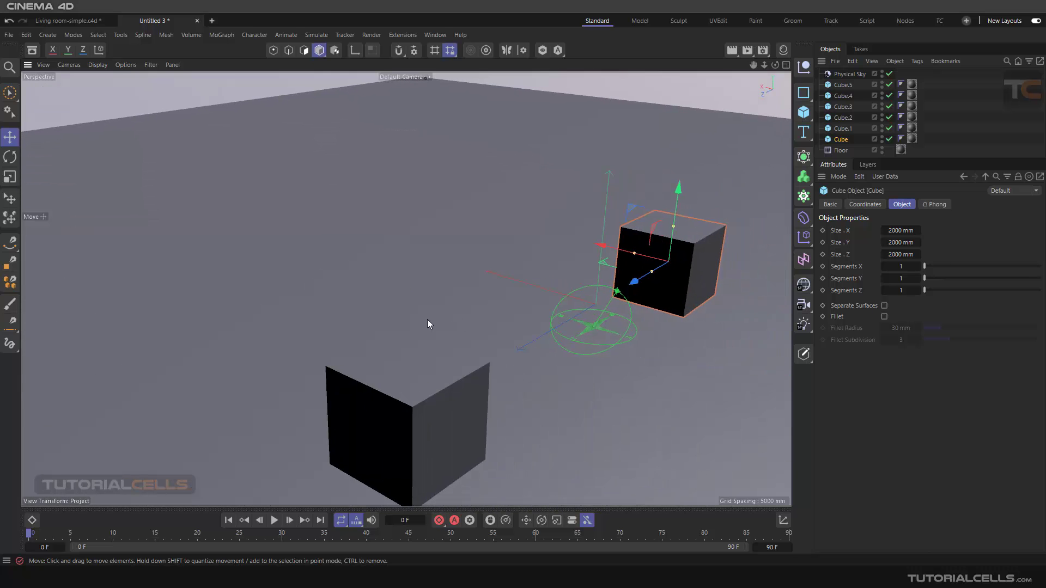
pyautogui.keyDown('alt'); pyautogui.moveTo(427, 319); pyautogui.dragTo(498, 270); pyautogui.keyUp('alt')
pyautogui.click(731, 50)
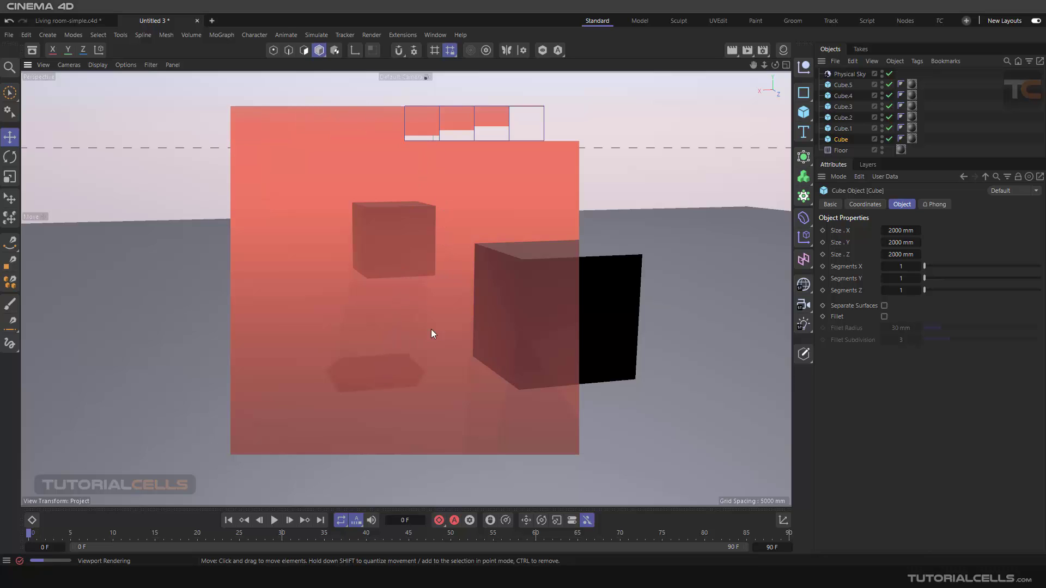
# Reopen the fog settings of the Physical Sky.
pyautogui.keyDown('alt'); pyautogui.moveTo(426, 341); pyautogui.dragTo(444, 350); pyautogui.keyUp('alt')
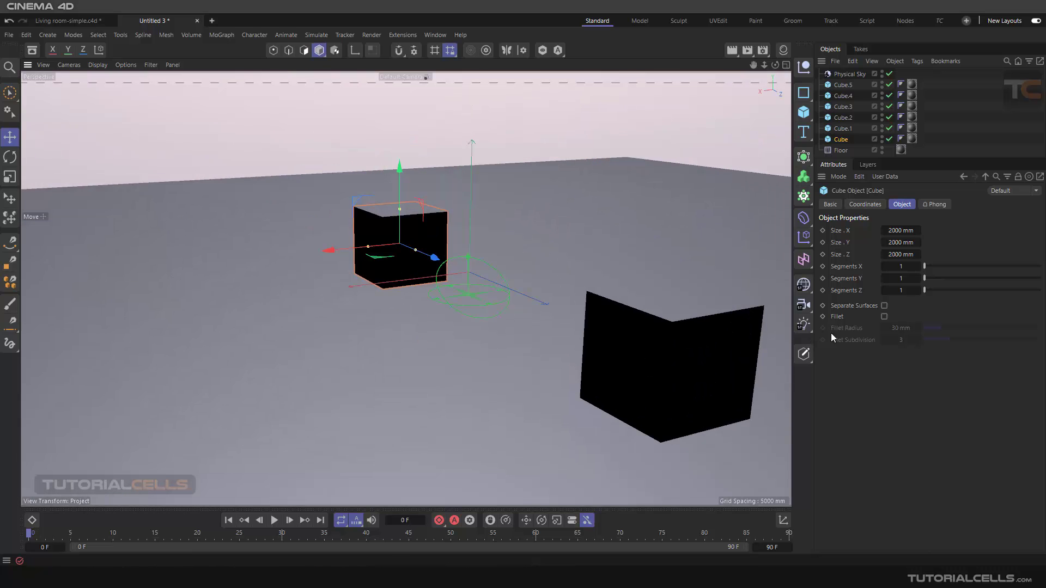
pyautogui.click(843, 74)
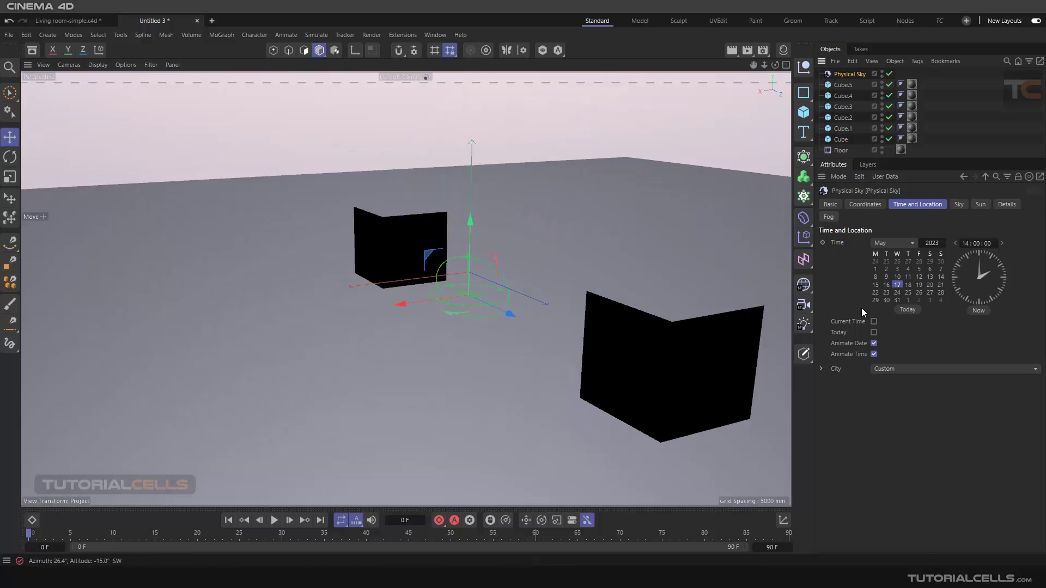
pyautogui.click(828, 217)
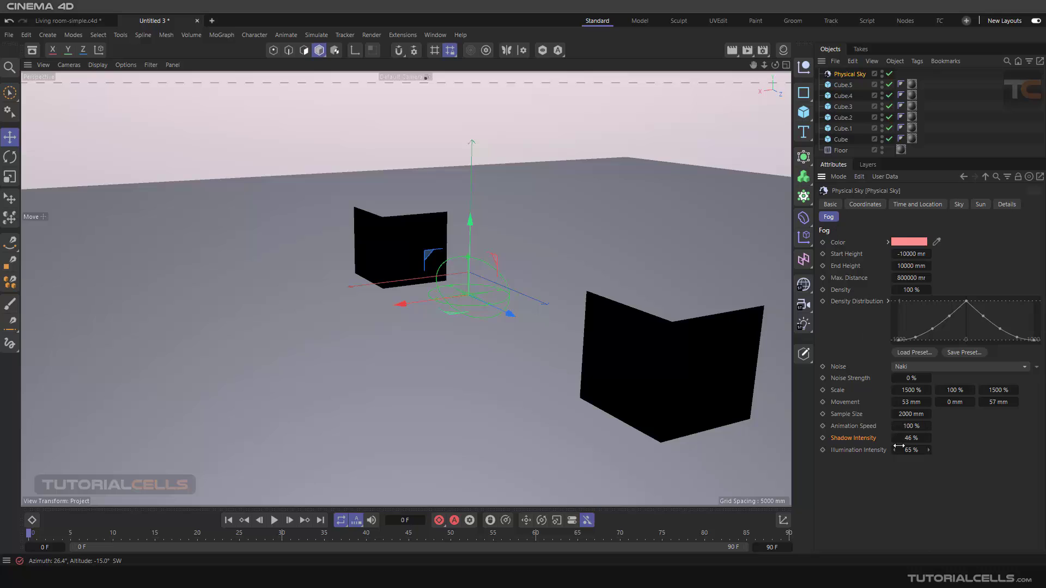